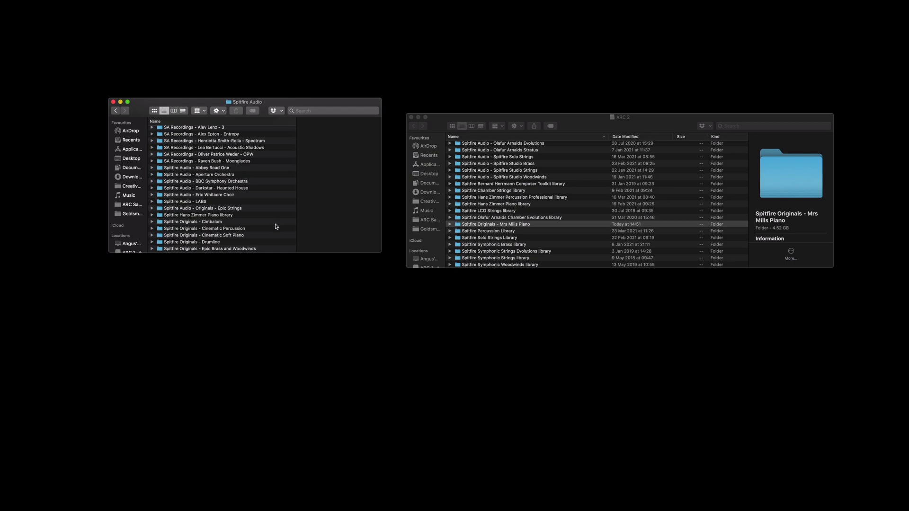
# Step: Select Spitfire Originals - Mrs Mills Piano in Spitfire Audio and ARC 2, and bring up the ARC 2 copy's context menu
pyautogui.scroll(-2, 275, 228)
pyautogui.press('super+grave')
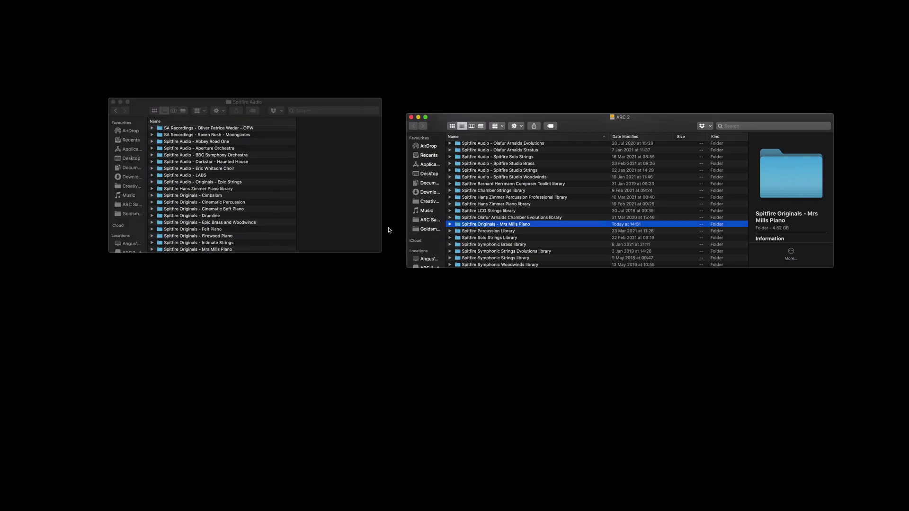
pyautogui.click(239, 250)
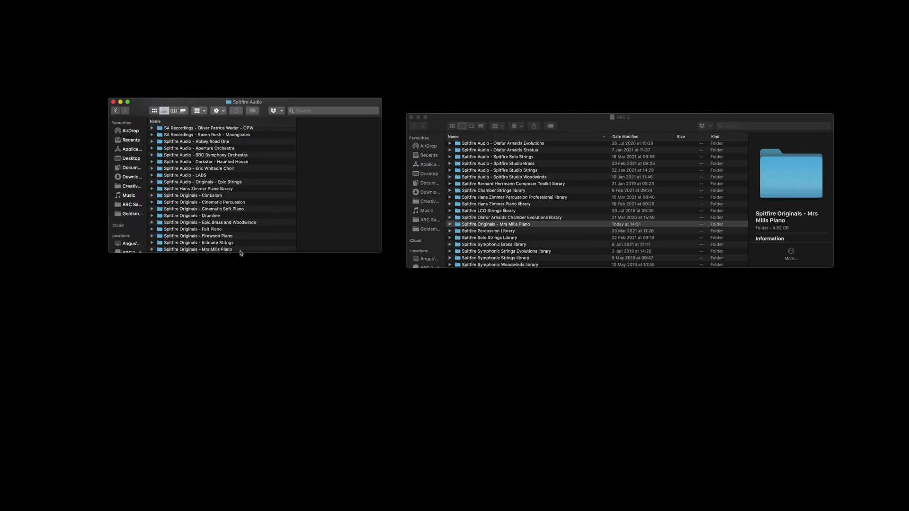
pyautogui.click(555, 222)
pyautogui.rightClick(557, 224)
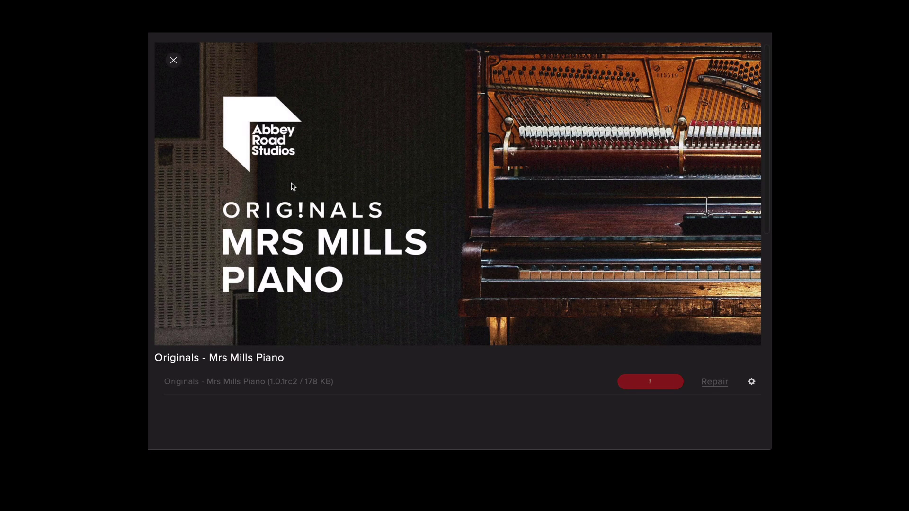
# Step: Locate Originals - Mrs Mills Piano to its Spitfire Originals - Mrs Mills Piano folder, marking it Installed
pyautogui.click(752, 382)
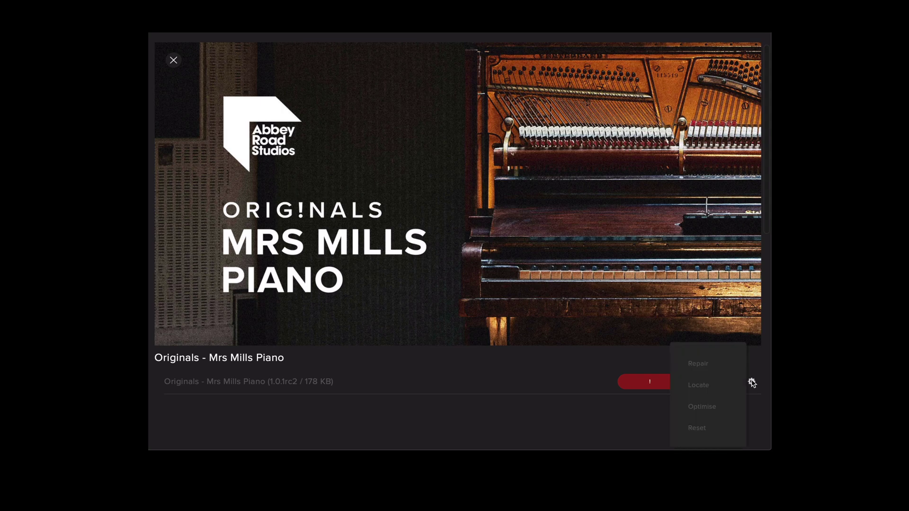
pyautogui.click(699, 385)
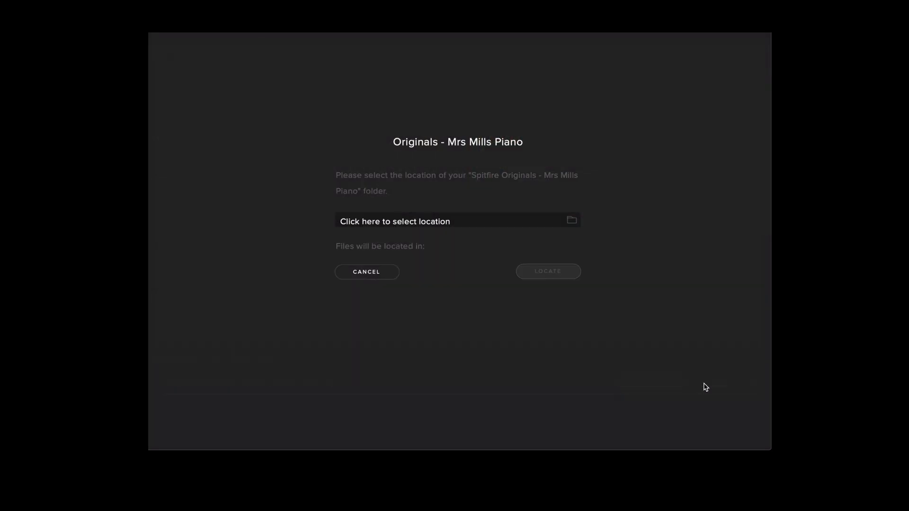
pyautogui.click(443, 222)
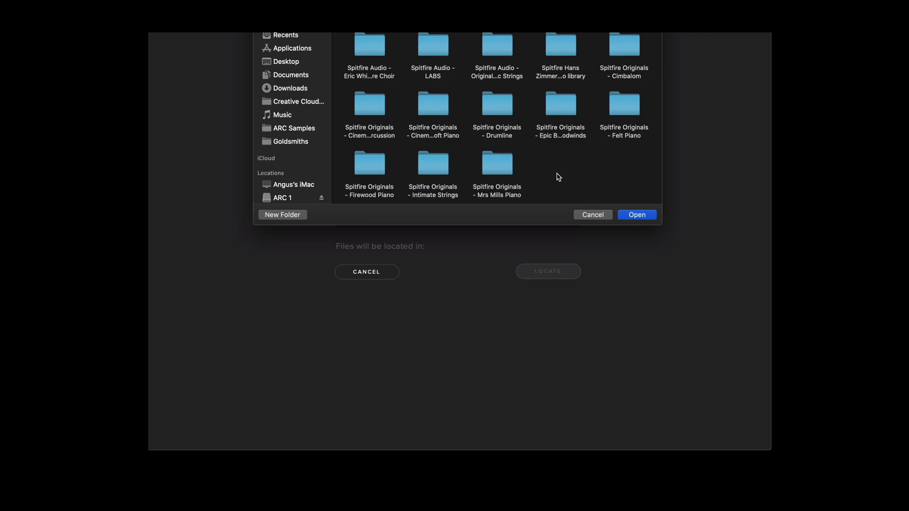
pyautogui.click(495, 164)
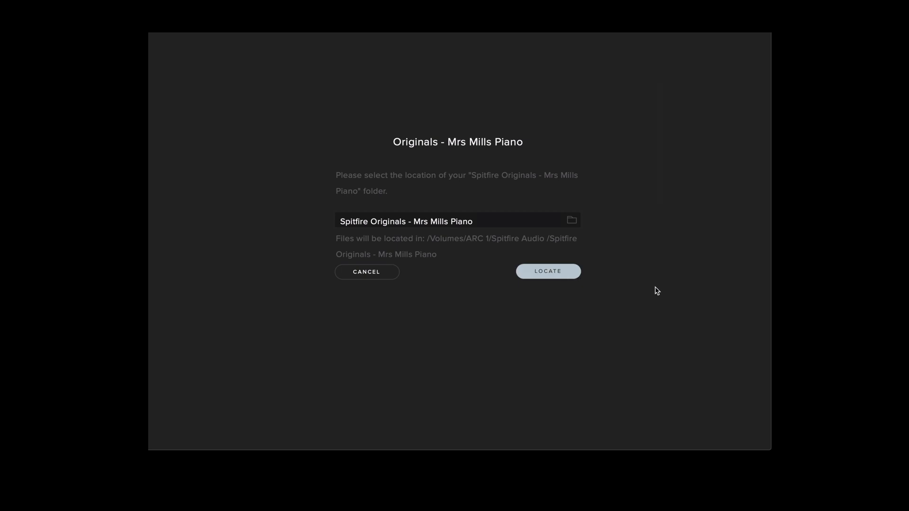
pyautogui.press('Return')
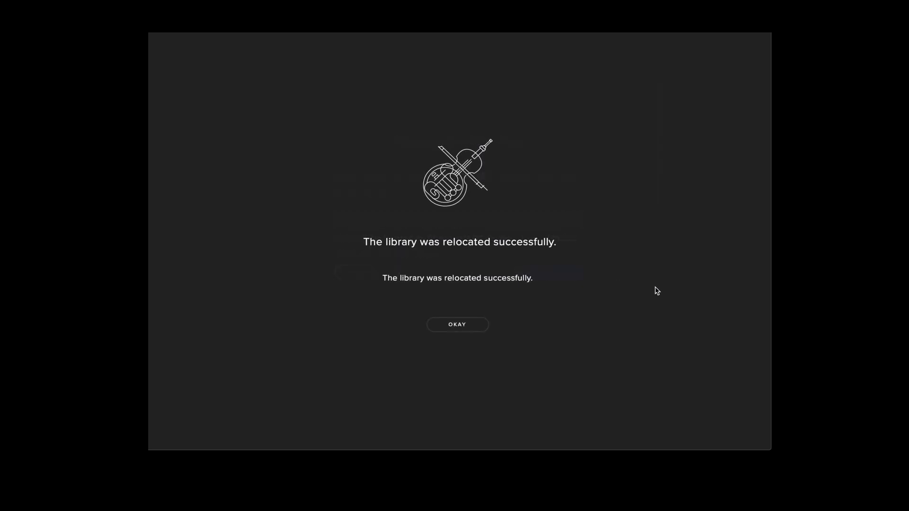
pyautogui.click(468, 324)
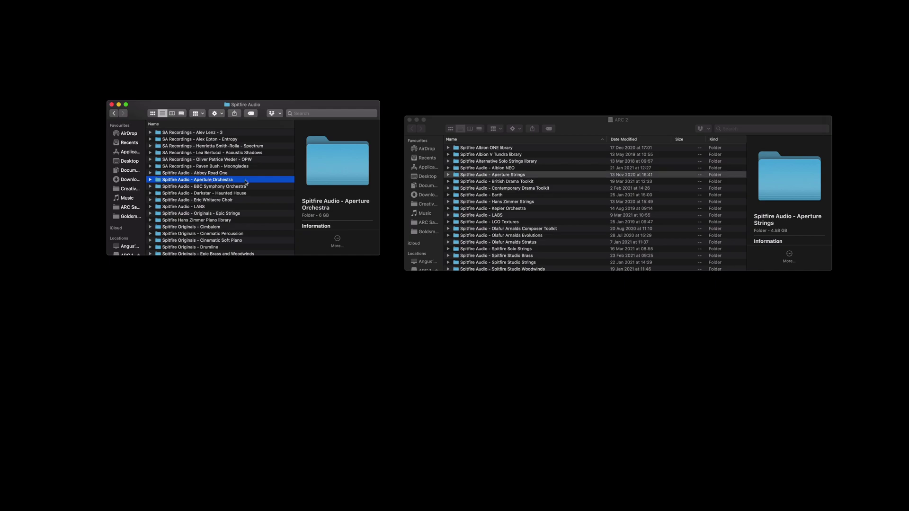
# Step: Copy the Aperture Orchestra folder onto ARC 2 and move the original to the Bin
pyautogui.moveTo(240, 182); pyautogui.dragTo(597, 198)
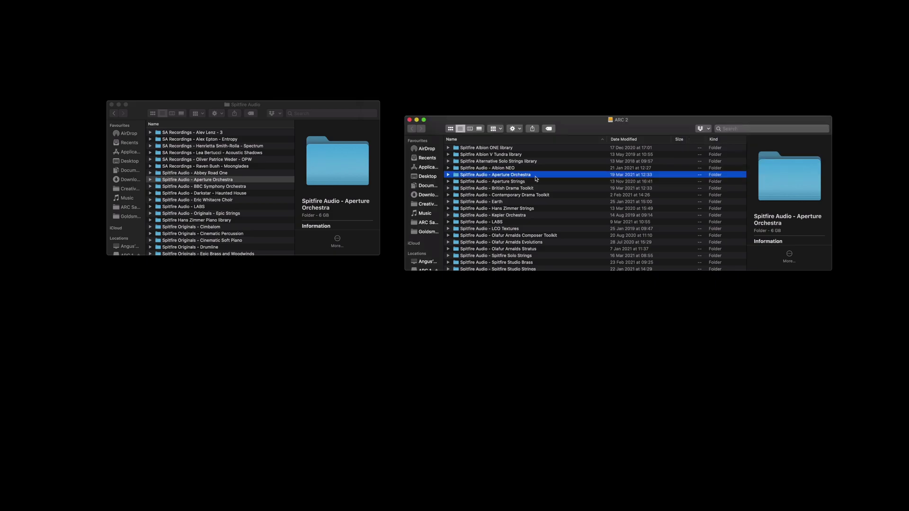
pyautogui.click(249, 181)
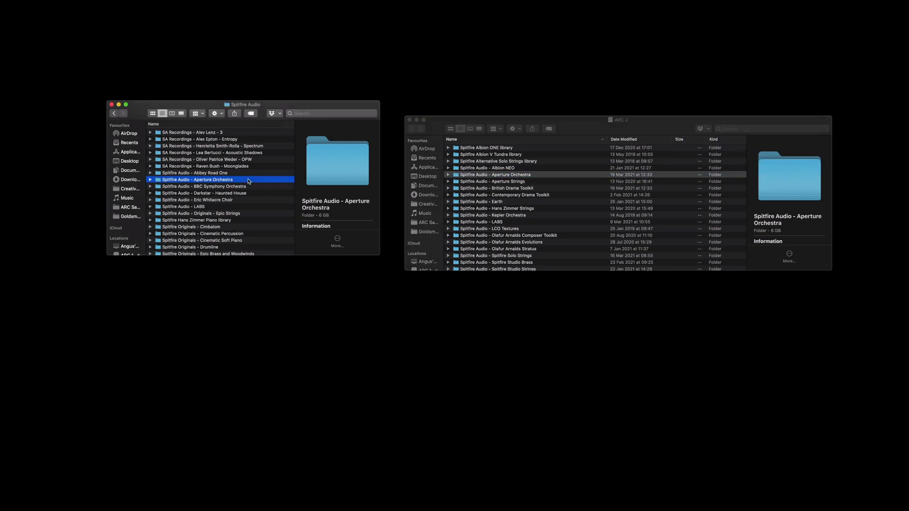
pyautogui.rightClick(249, 181)
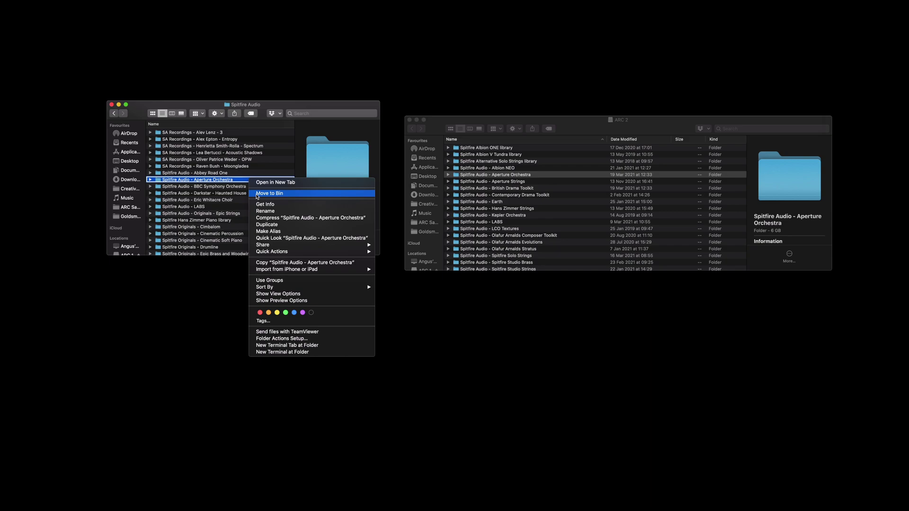
pyautogui.click(269, 193)
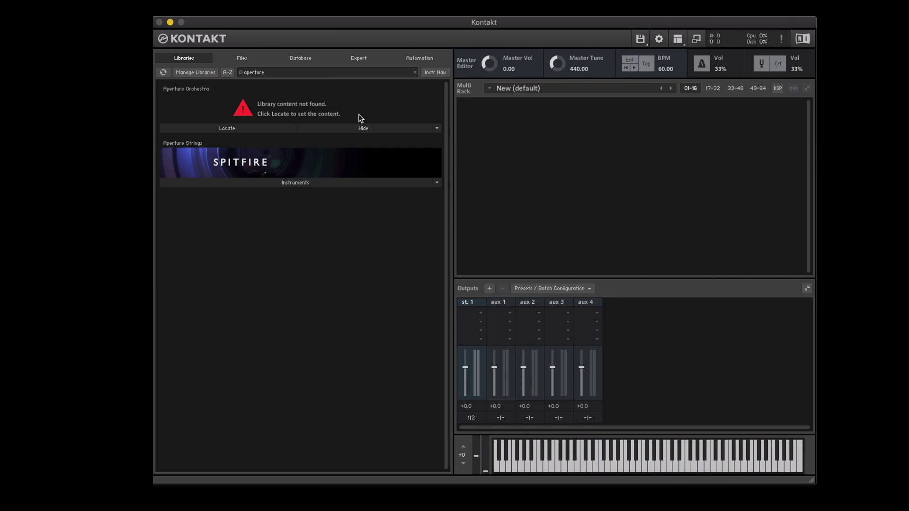
# Step: Locate Aperture Orchestra to its ARC 2 folder and load the a - Raptor instrument into the Multi Rack
pyautogui.click(260, 129)
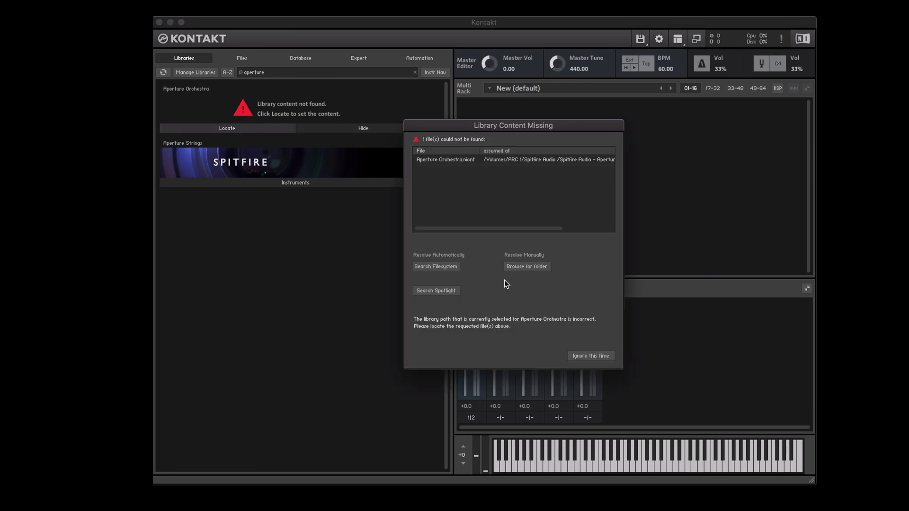
pyautogui.click(530, 266)
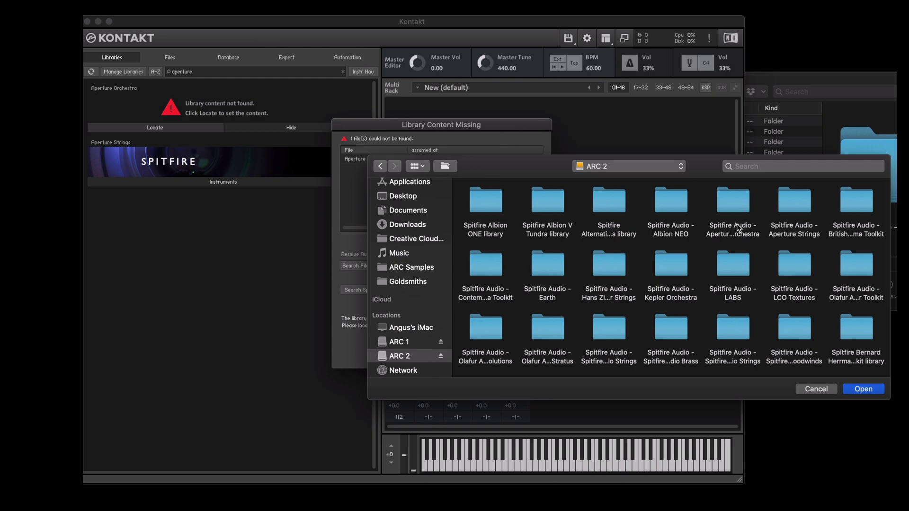
pyautogui.click(737, 209)
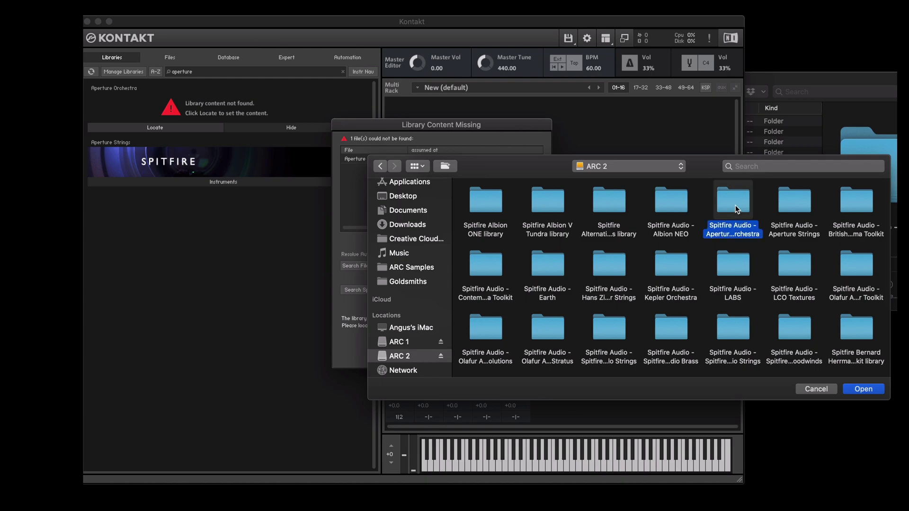
pyautogui.click(858, 389)
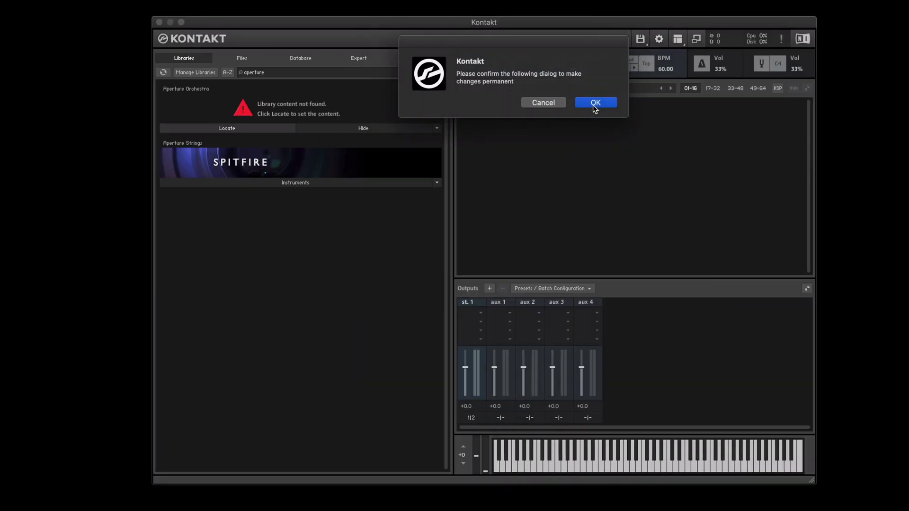
pyautogui.click(594, 105)
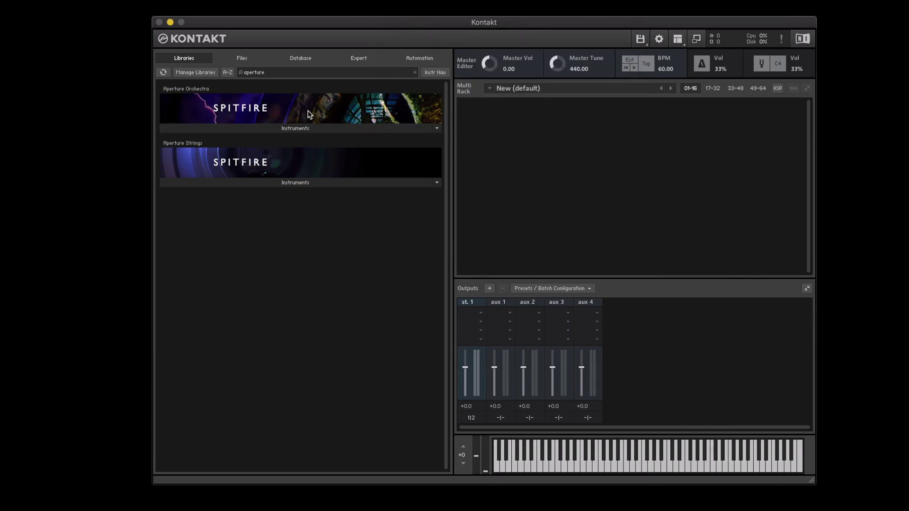
pyautogui.click(315, 131)
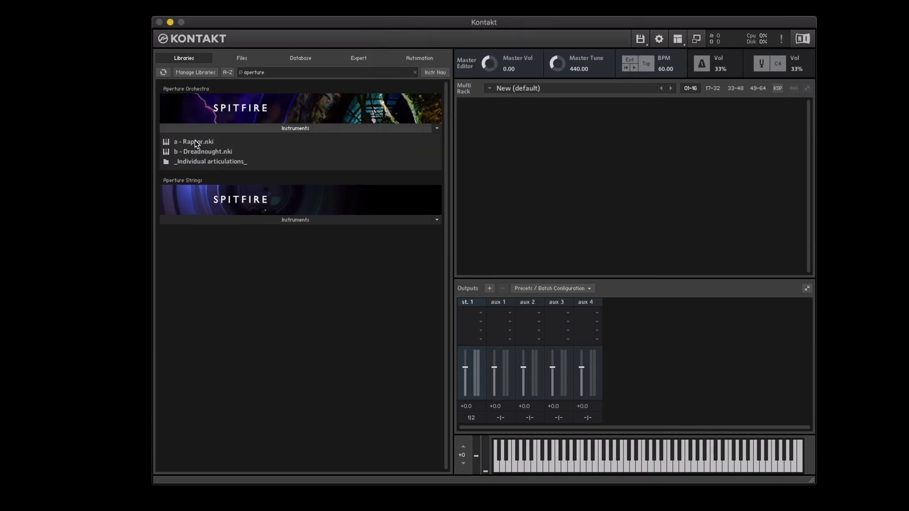
pyautogui.moveTo(194, 142); pyautogui.dragTo(541, 146)
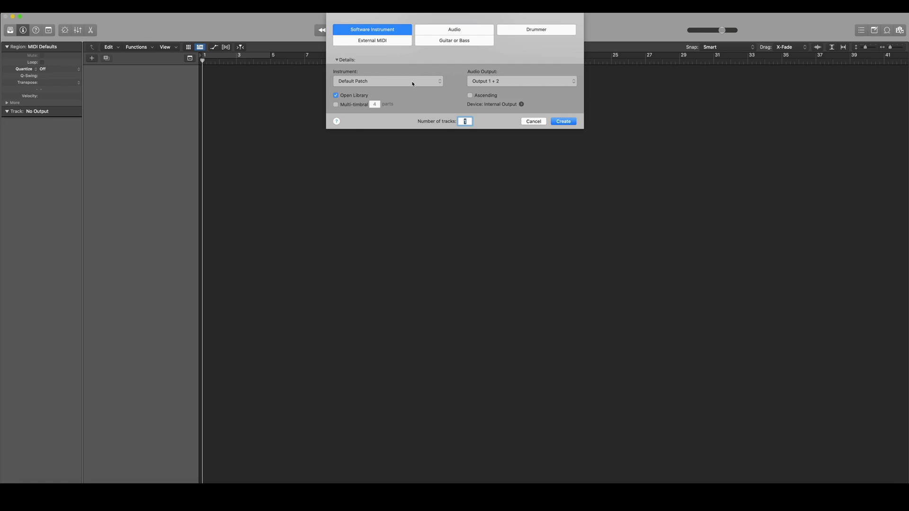
# Step: Review AU Instruments > Spitfire Audio for the new track, confirming Originals - Mrs Mills Piano is listed
pyautogui.click(412, 82)
pyautogui.moveTo(407, 245)
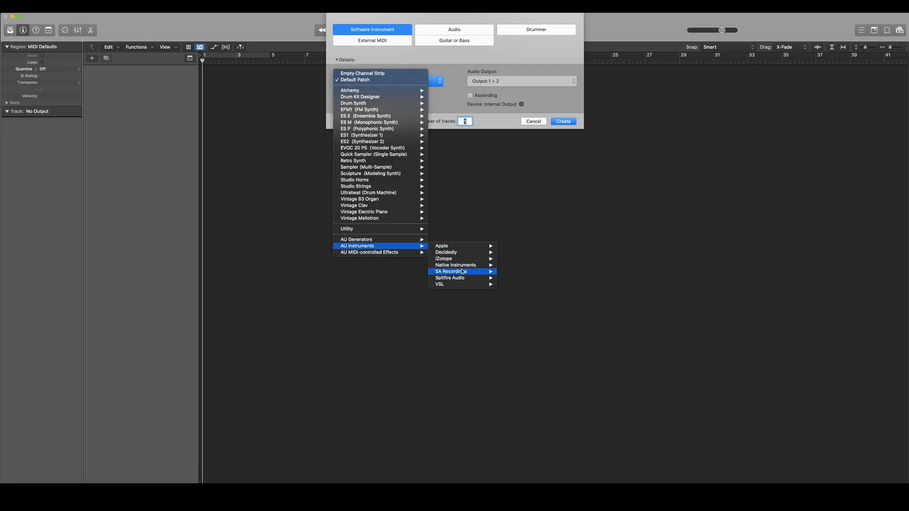
pyautogui.moveTo(457, 280)
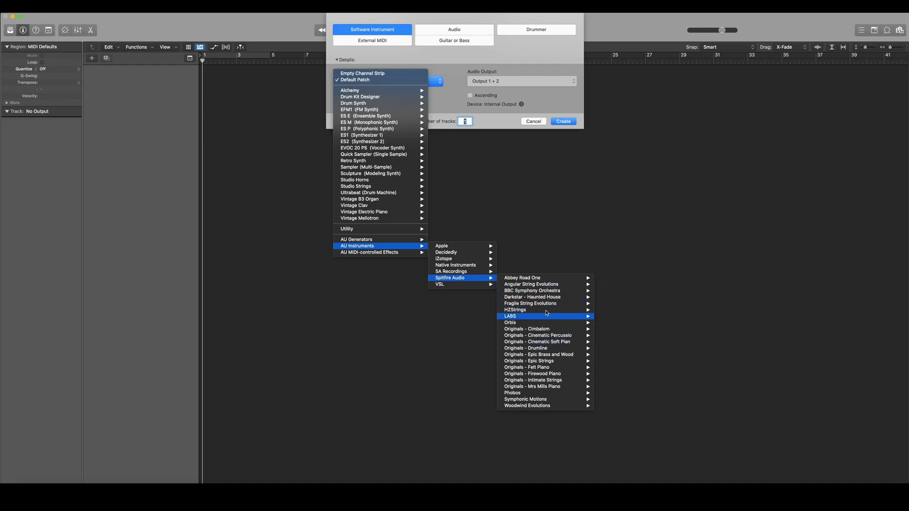
pyautogui.moveTo(548, 284)
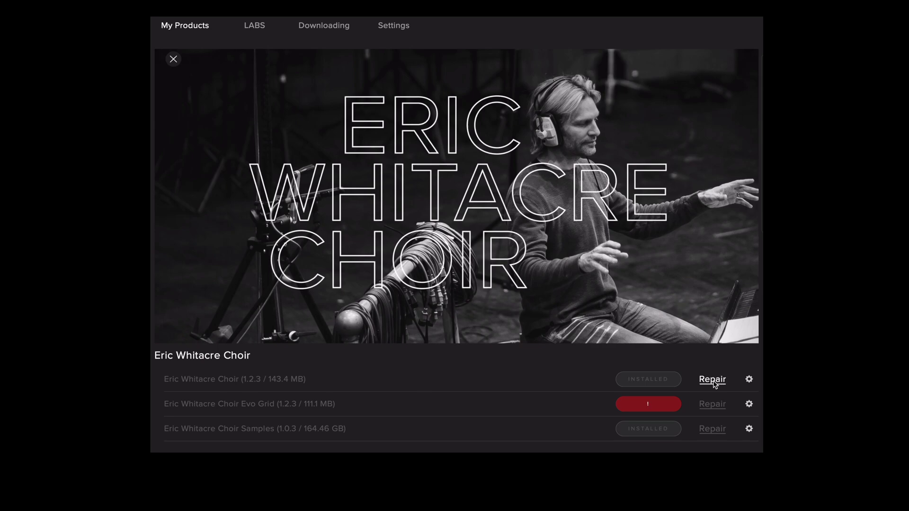
# Step: Repair the choir library using its Eric Whitacre Choir folder
pyautogui.click(749, 379)
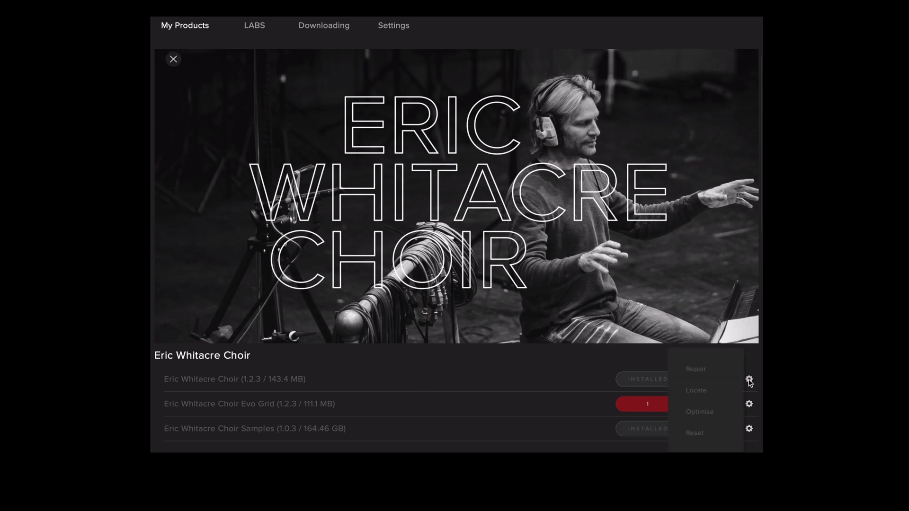
pyautogui.click(706, 375)
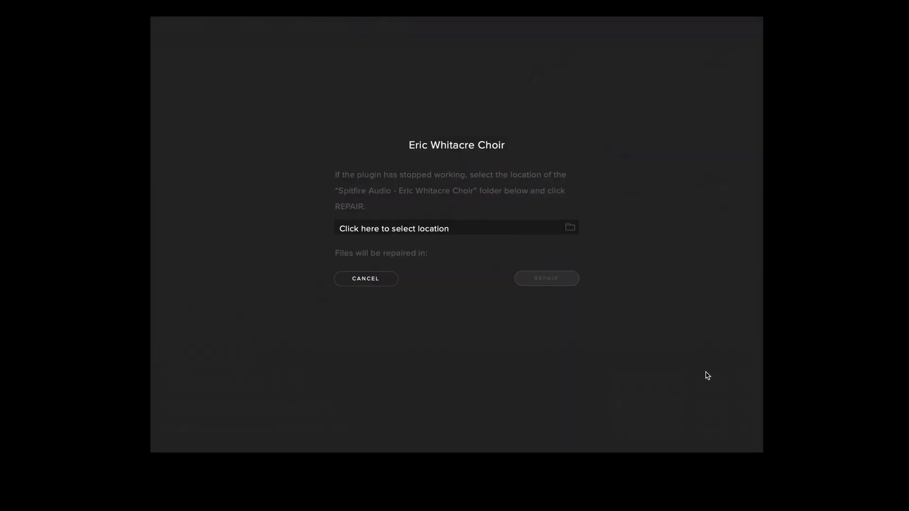
pyautogui.click(570, 232)
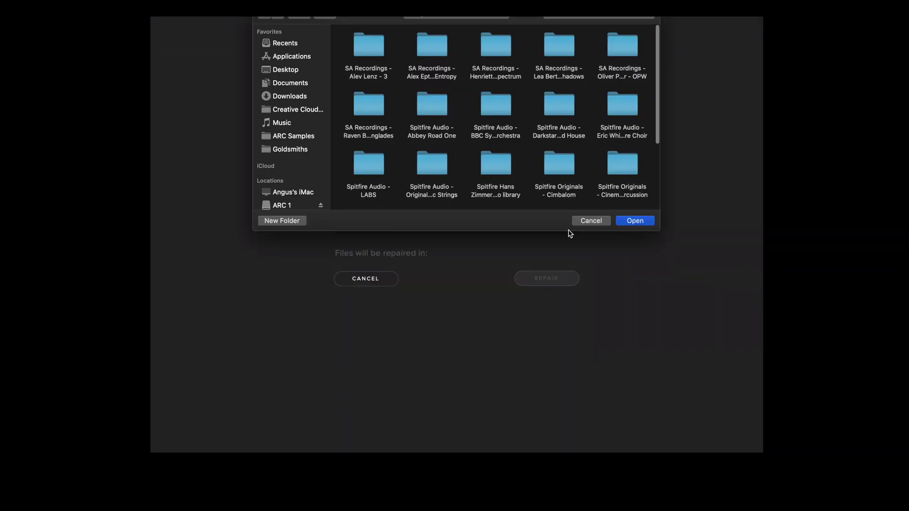
pyautogui.click(612, 109)
pyautogui.click(631, 222)
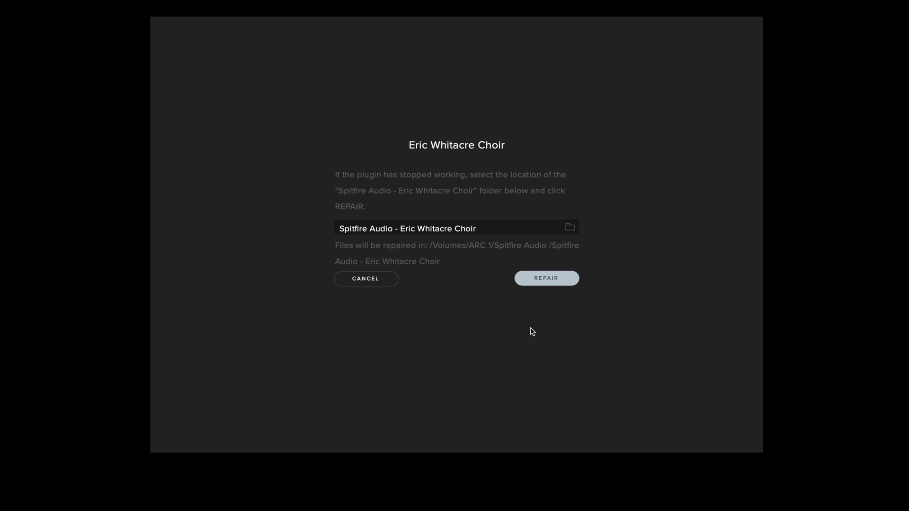
pyautogui.click(547, 277)
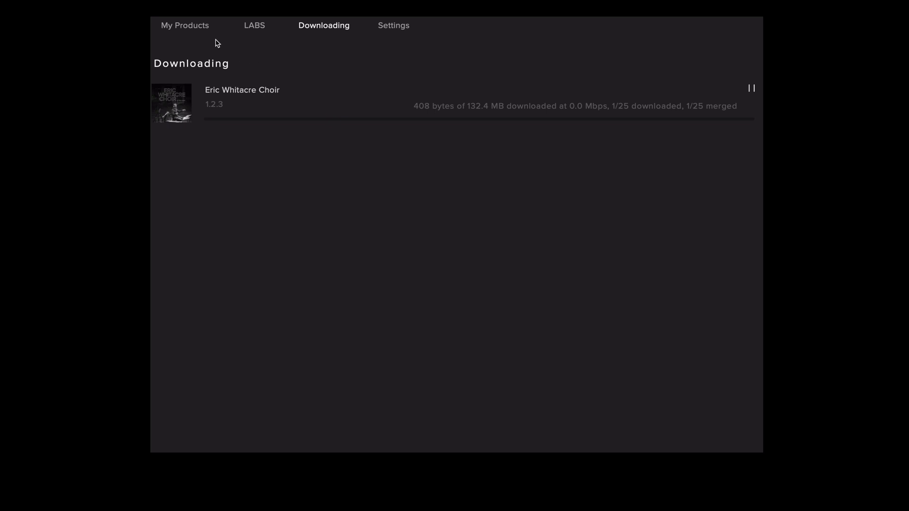
# Step: Repair Eric Whitacre Choir Evo Grid from the Eric Whitacre Choir library folder
pyautogui.click(204, 27)
pyautogui.click(287, 110)
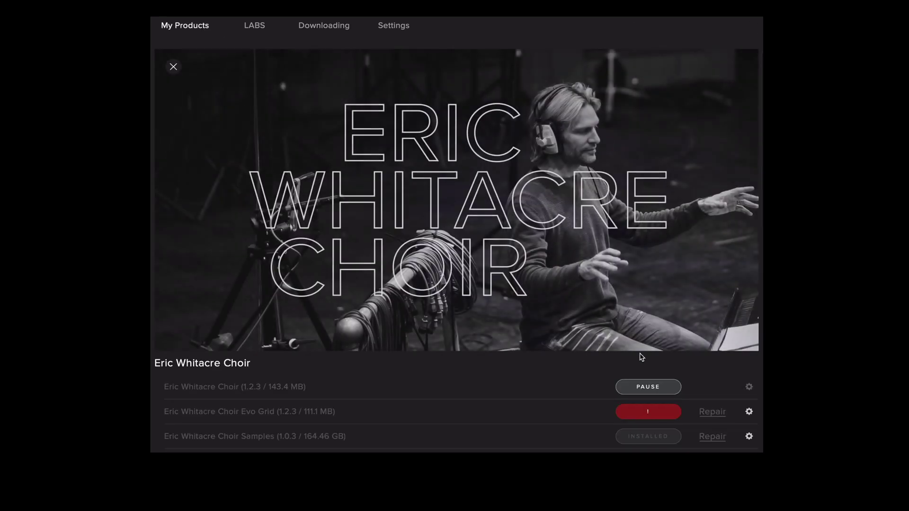
pyautogui.click(706, 413)
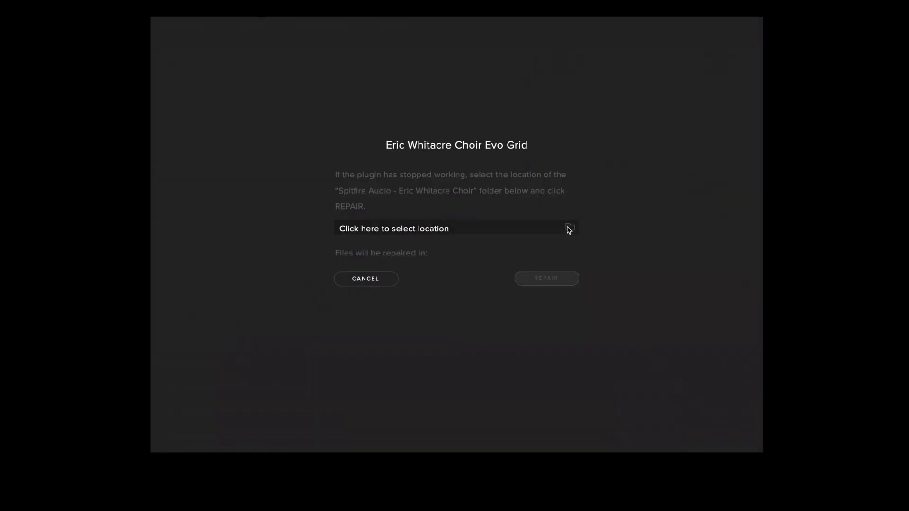
pyautogui.click(568, 228)
pyautogui.click(622, 115)
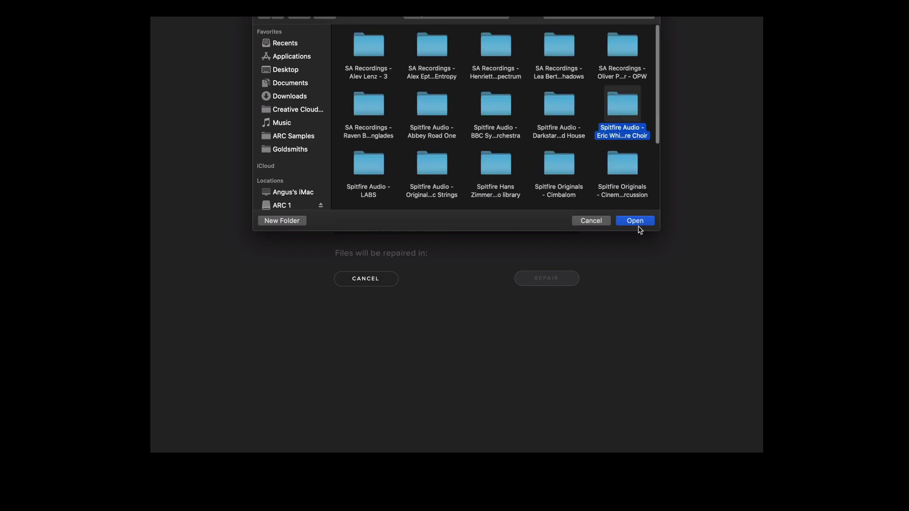
pyautogui.click(638, 224)
pyautogui.click(556, 279)
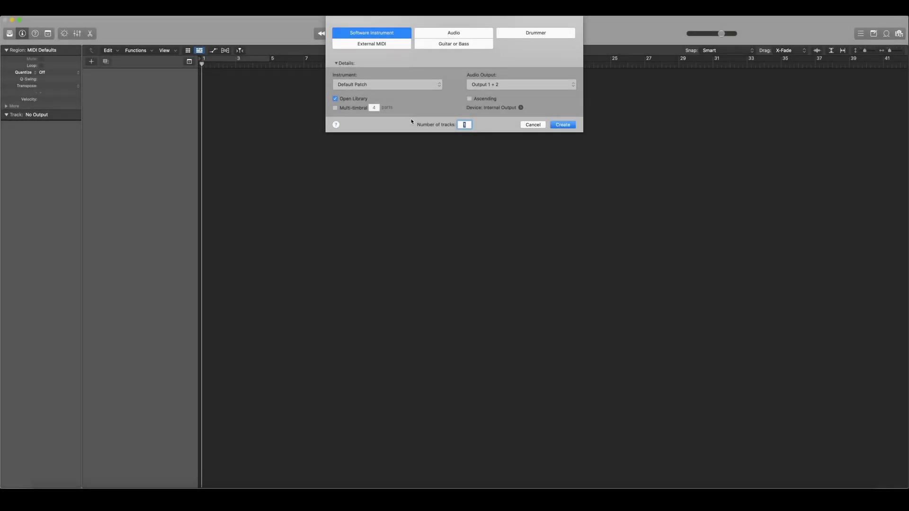
# Step: Create the track with AU Instruments > Spitfire Audio > Eric Whitacre Choir > Stereo
pyautogui.click(407, 86)
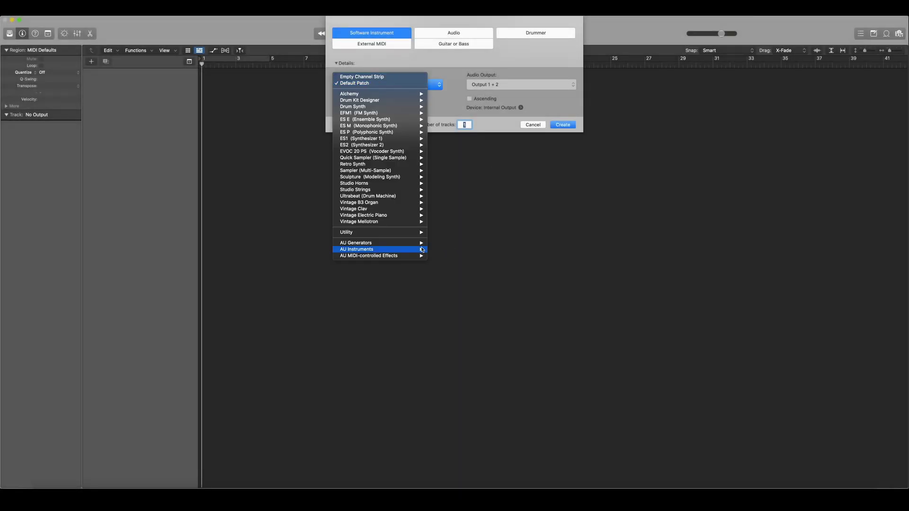
pyautogui.moveTo(422, 250)
pyautogui.moveTo(486, 283)
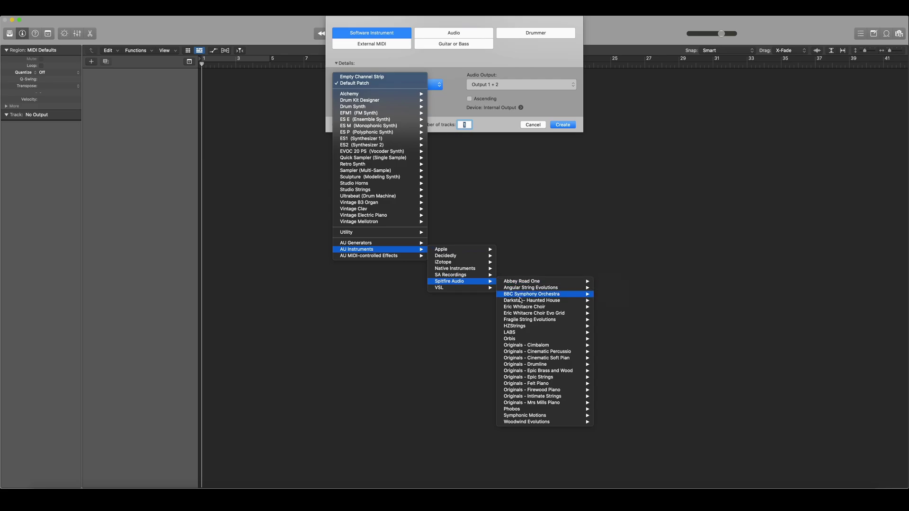
pyautogui.moveTo(520, 301)
pyautogui.click(605, 308)
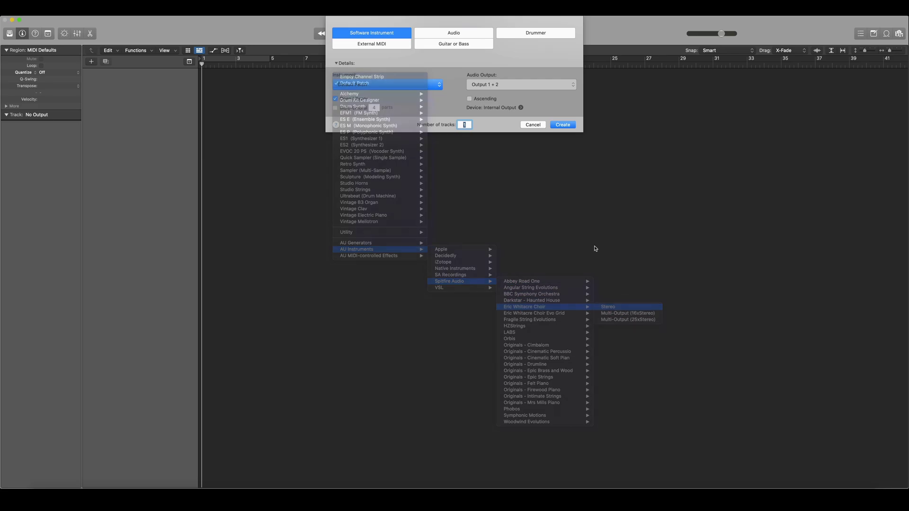
pyautogui.click(566, 125)
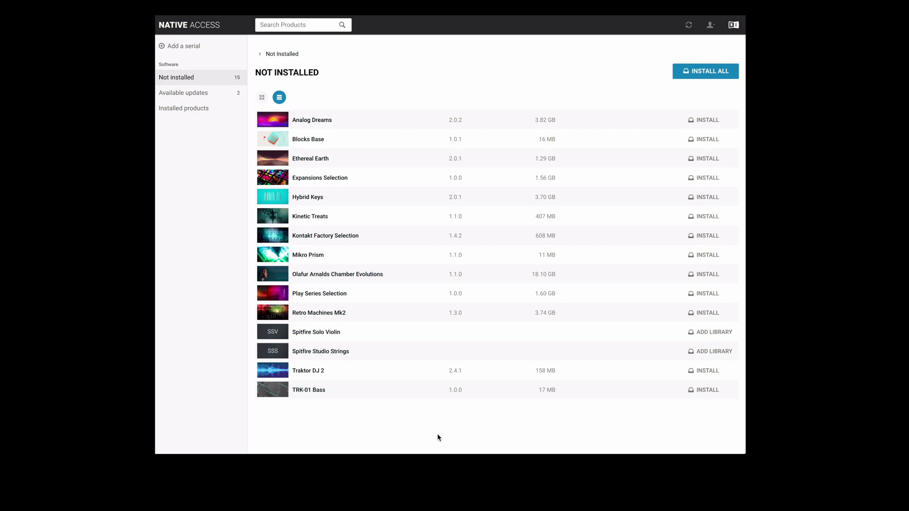
# Step: Add Spitfire Studio Strings from its Spitfire Studio Strings folder on ARC 2 and install it
pyautogui.click(705, 352)
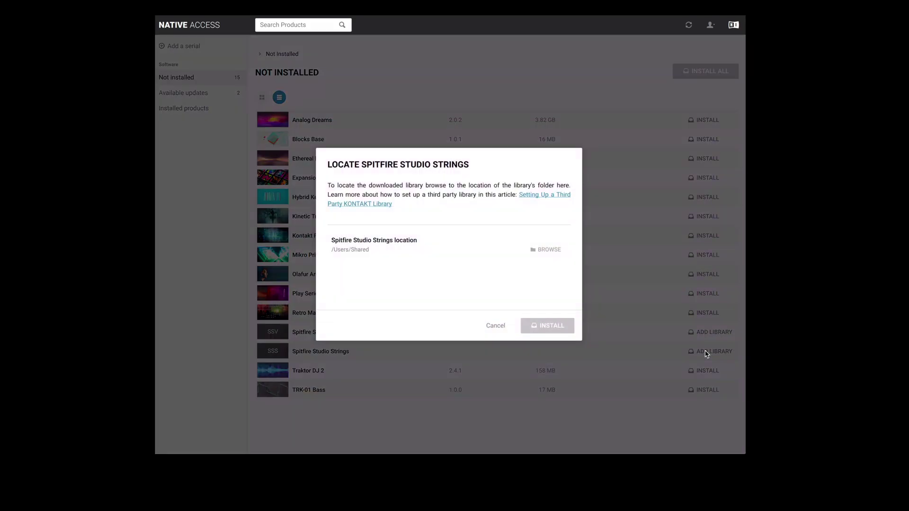
pyautogui.click(549, 249)
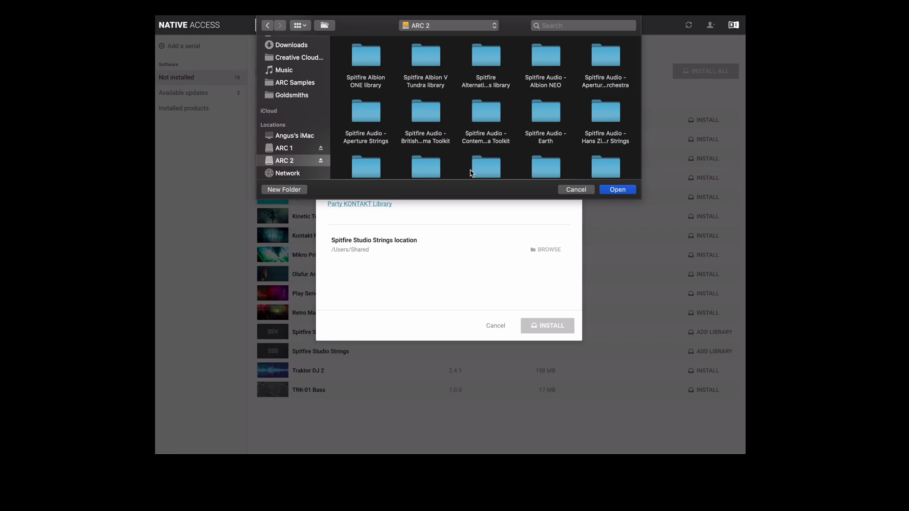
pyautogui.scroll(-6, 471, 173)
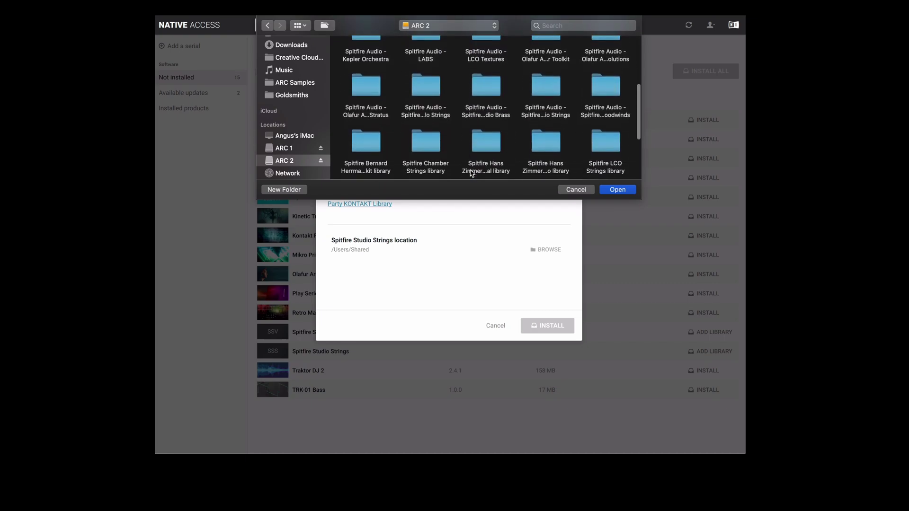
pyautogui.click(555, 84)
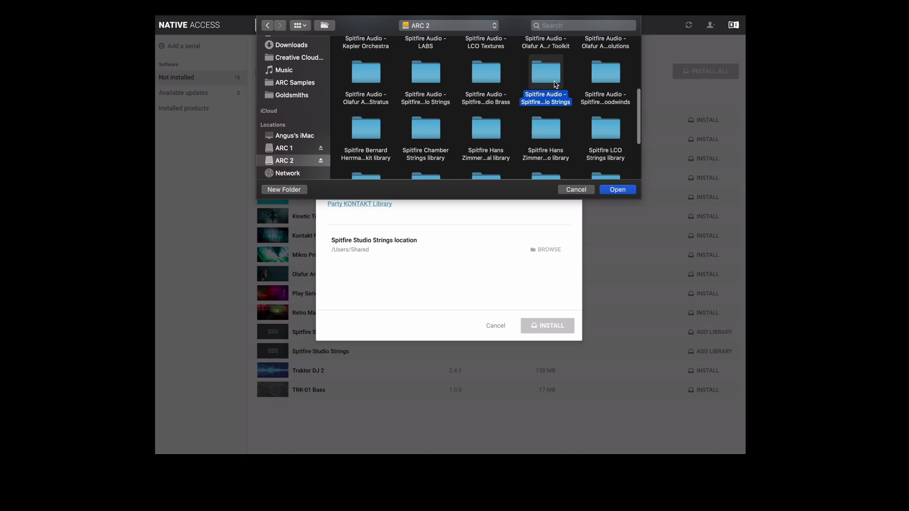
pyautogui.click(619, 189)
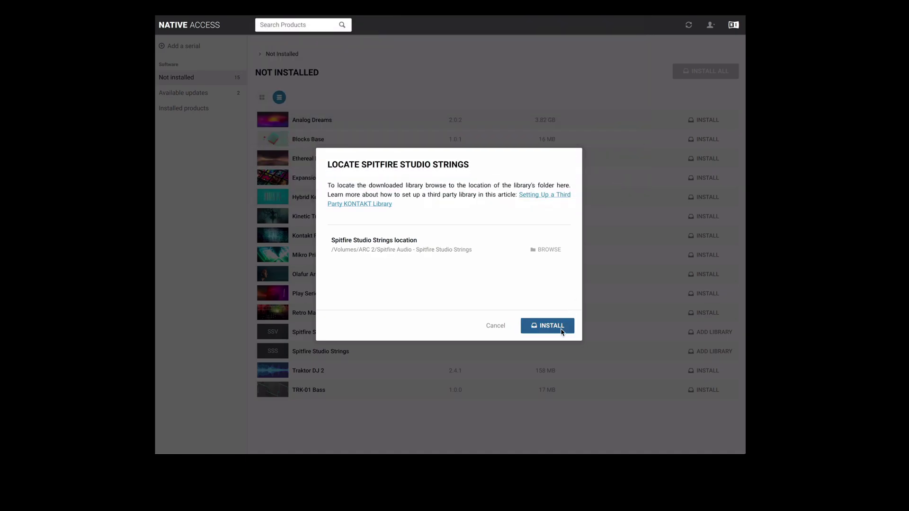
pyautogui.click(562, 330)
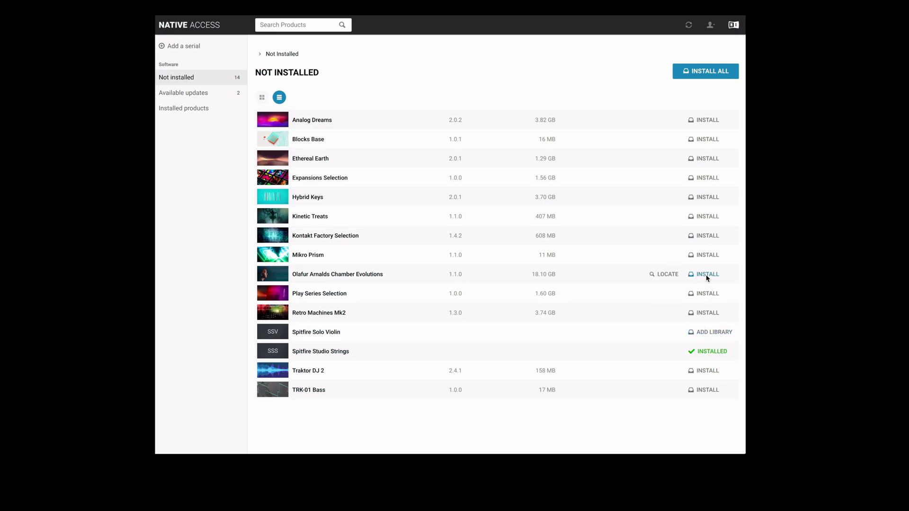
# Step: Locate Olafur Arnalds Chamber Evolutions in its ARC 2 library folder and install it
pyautogui.click(668, 273)
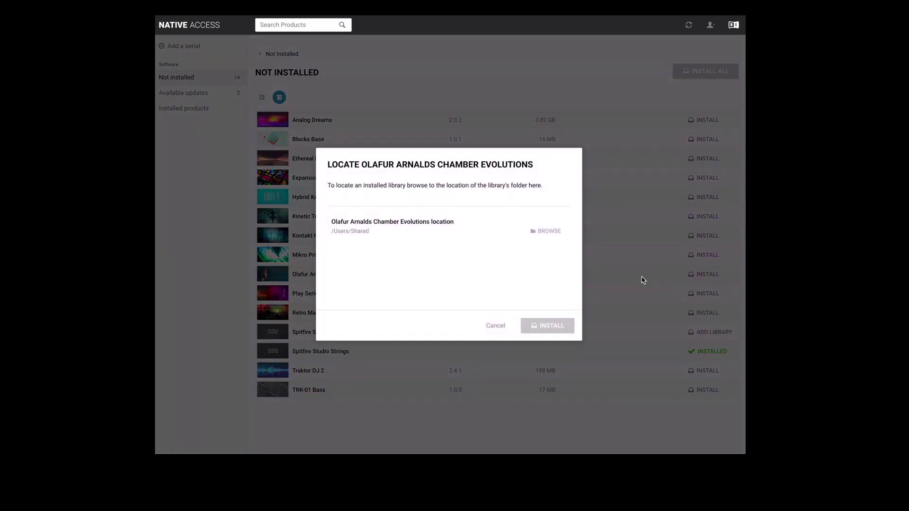
pyautogui.click(547, 233)
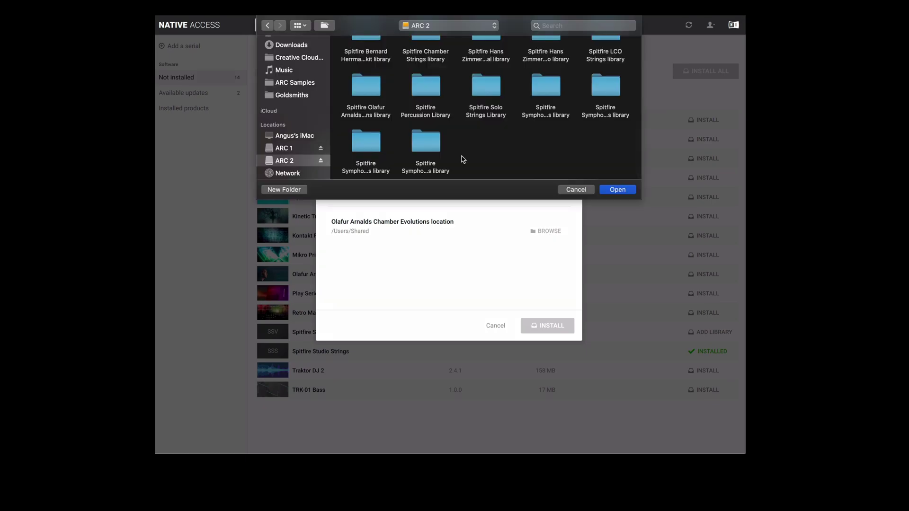
pyautogui.click(363, 85)
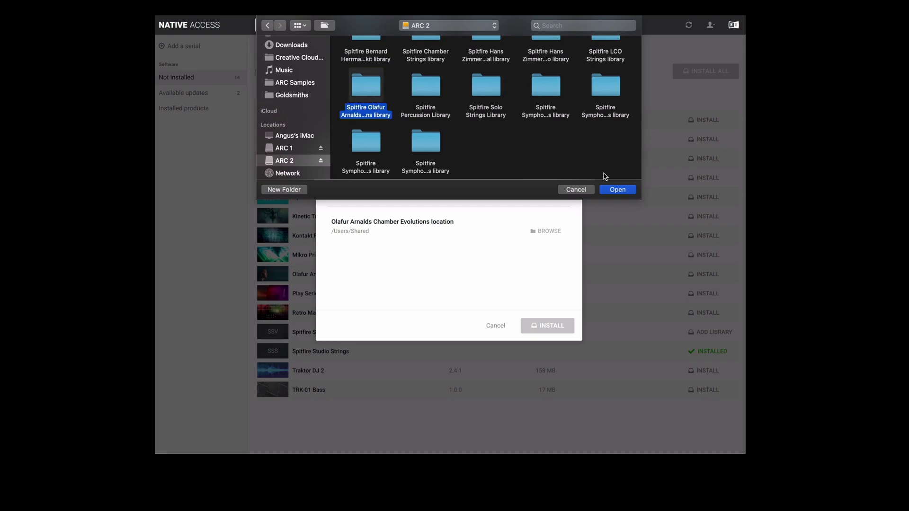
pyautogui.click(617, 190)
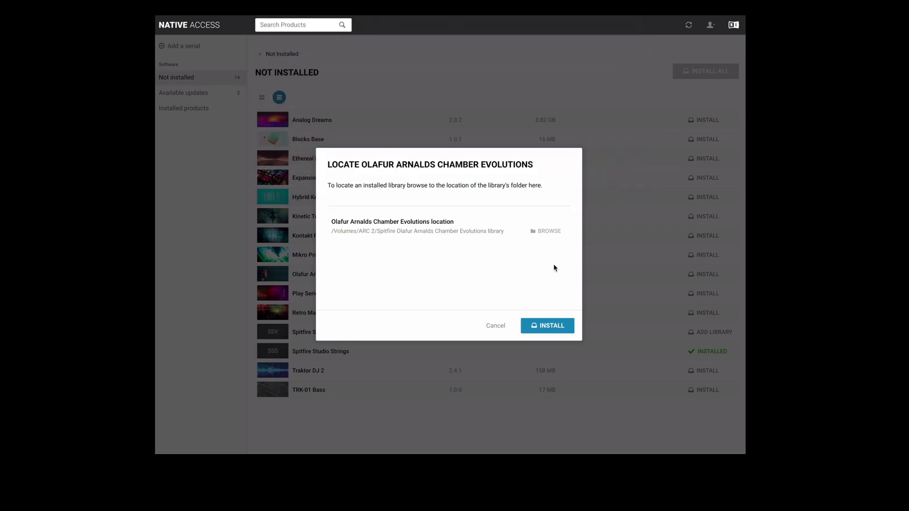
pyautogui.click(555, 327)
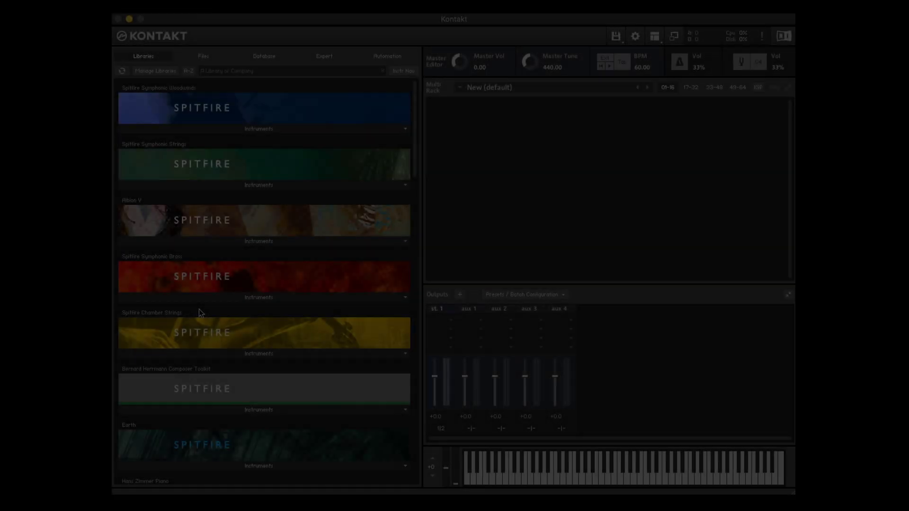
# Step: Scroll Kontakt's Libraries list down to Olafur Arnalds Chamber Evolutions at the end
pyautogui.scroll(-20, 227, 284)
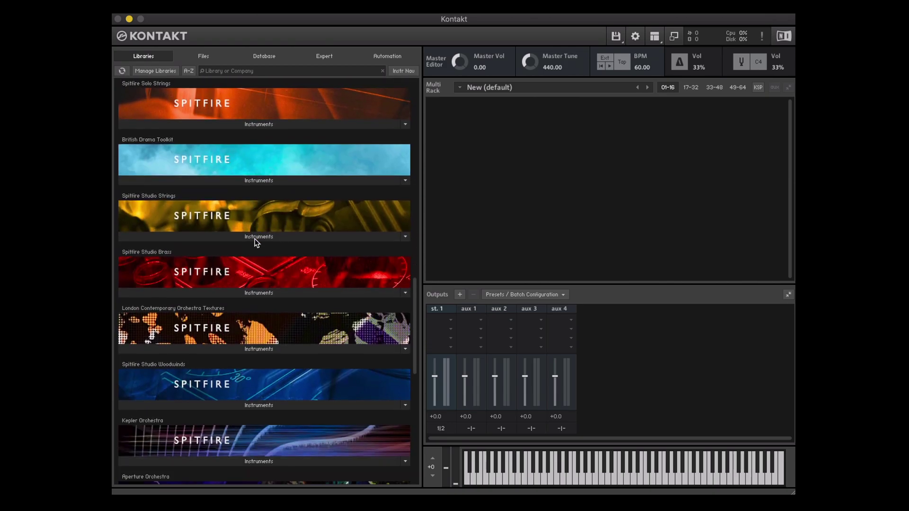
pyautogui.scroll(-2, 256, 243)
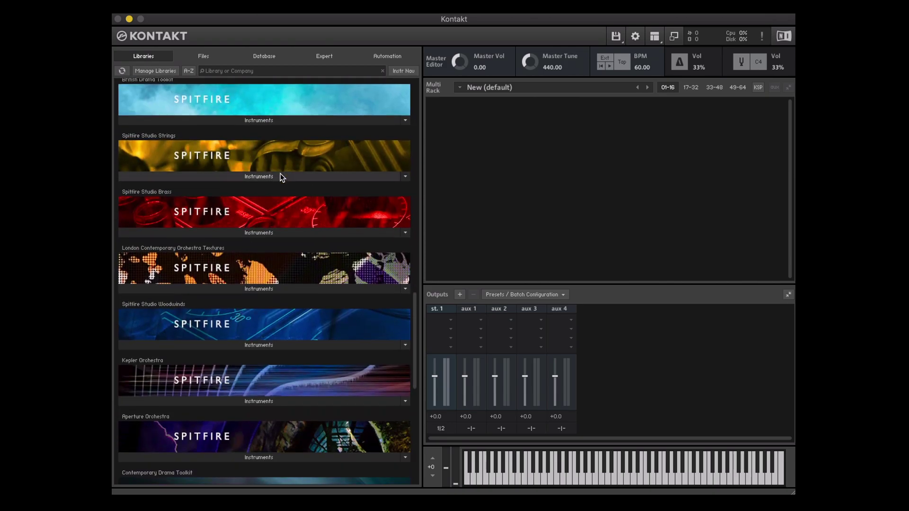
pyautogui.scroll(-10, 282, 177)
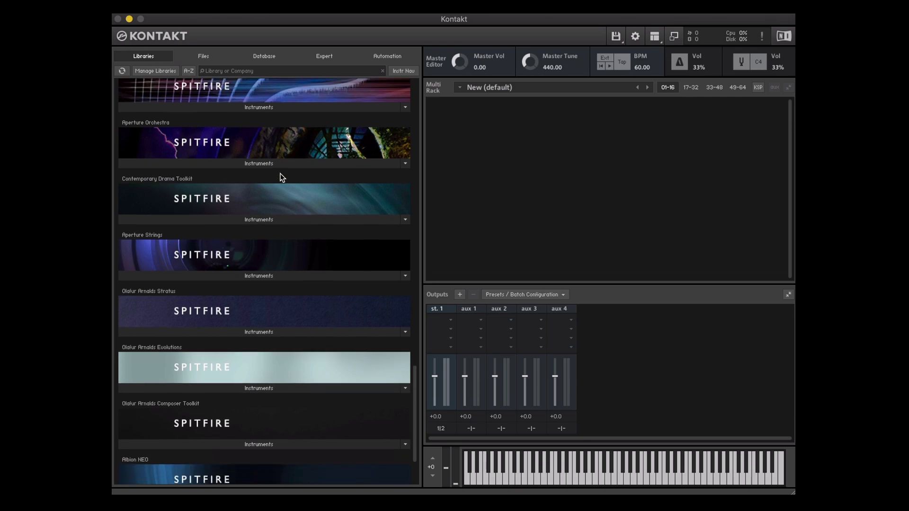
pyautogui.scroll(-3, 282, 177)
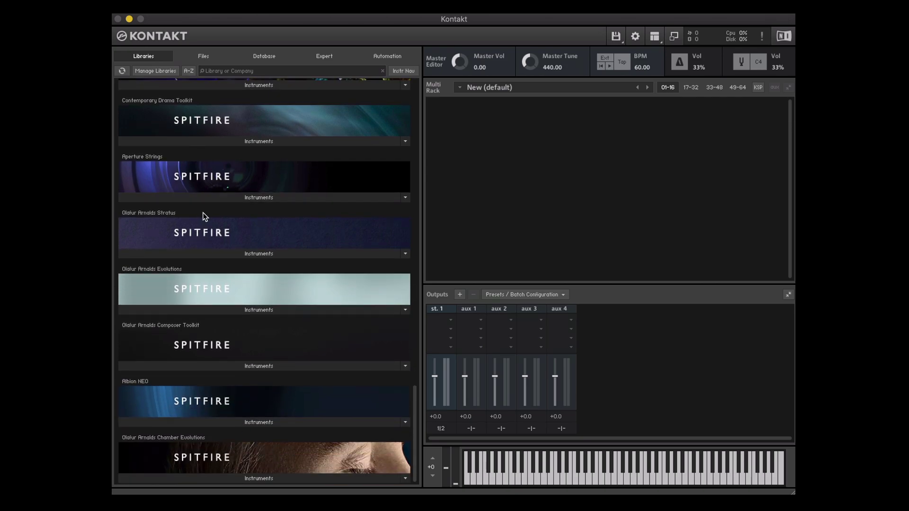
# Step: Review Kontakt's Options > Libraries list, then browse the Spitfire folders on the ARC 2 drive in Files view
pyautogui.click(164, 73)
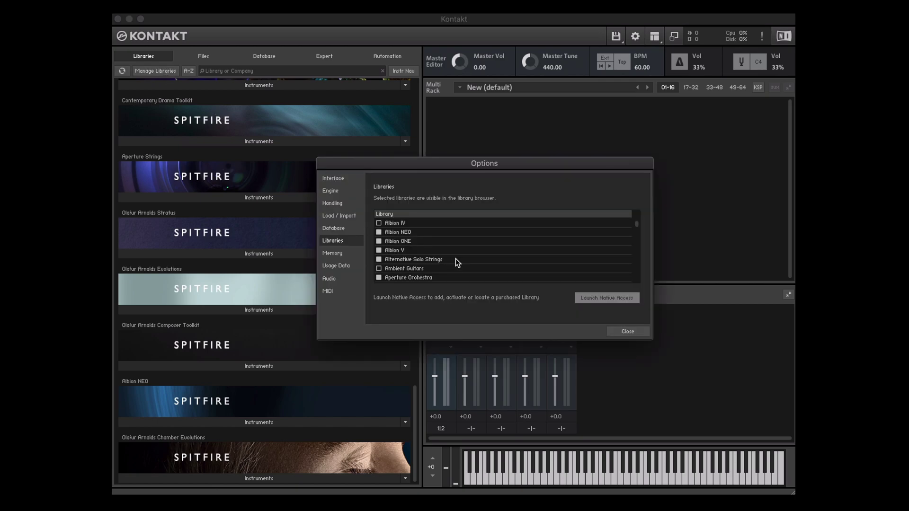
pyautogui.scroll(-8, 455, 258)
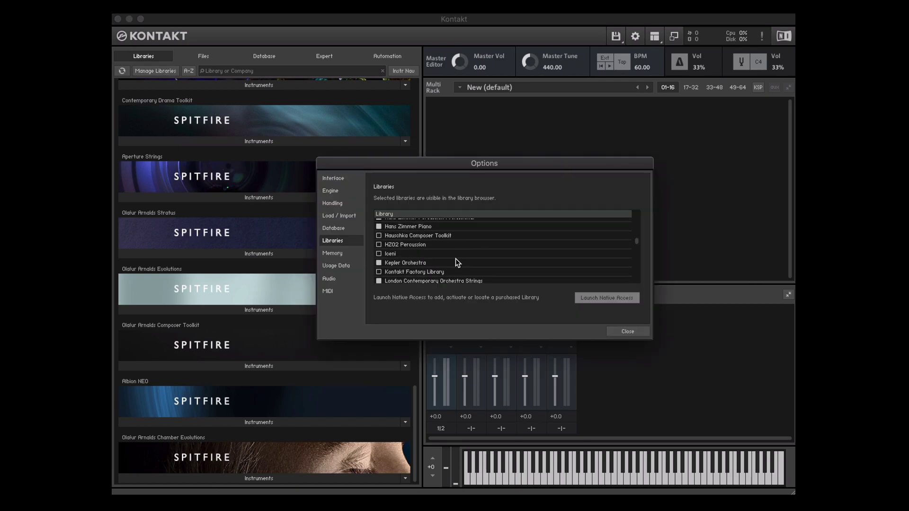
pyautogui.scroll(-5, 455, 258)
pyautogui.click(627, 331)
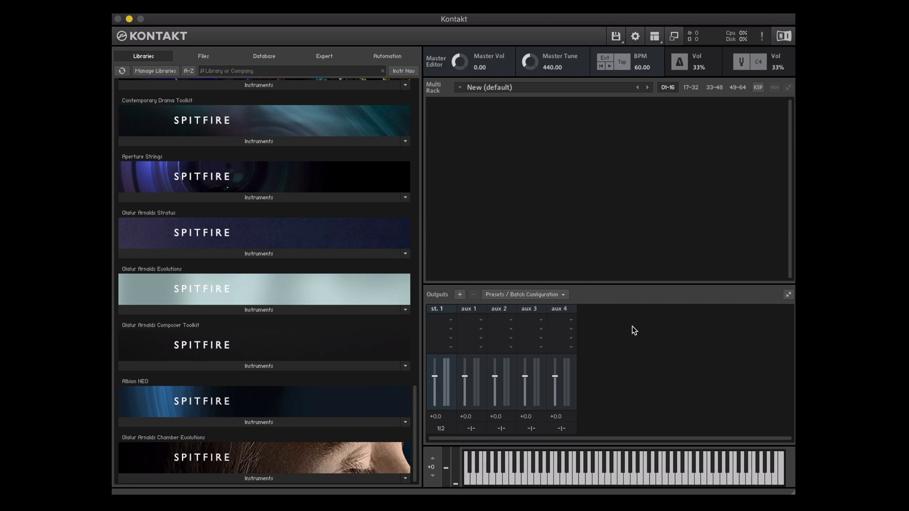
pyautogui.click(210, 58)
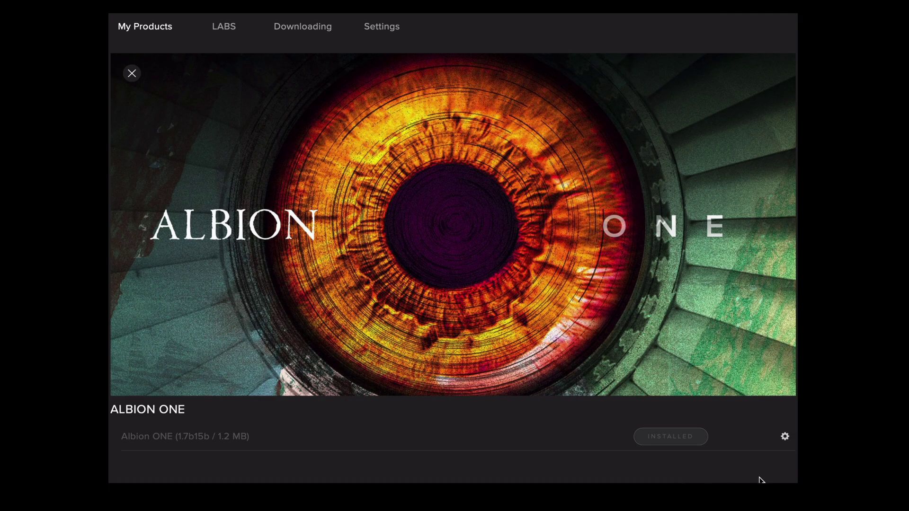
# Step: Reset the ENTIRE LIBRARY of Albion ONE from its gear menu so its component shows Install again
pyautogui.click(787, 441)
pyautogui.click(722, 457)
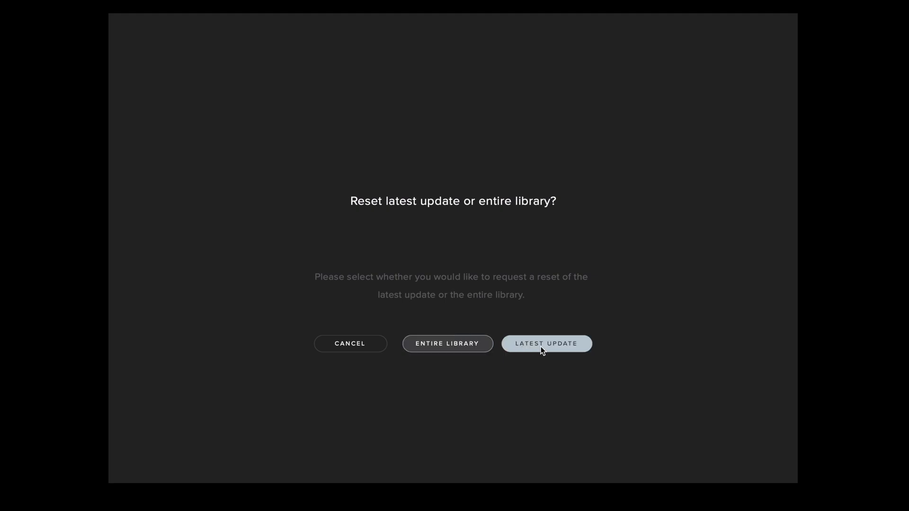
pyautogui.click(469, 346)
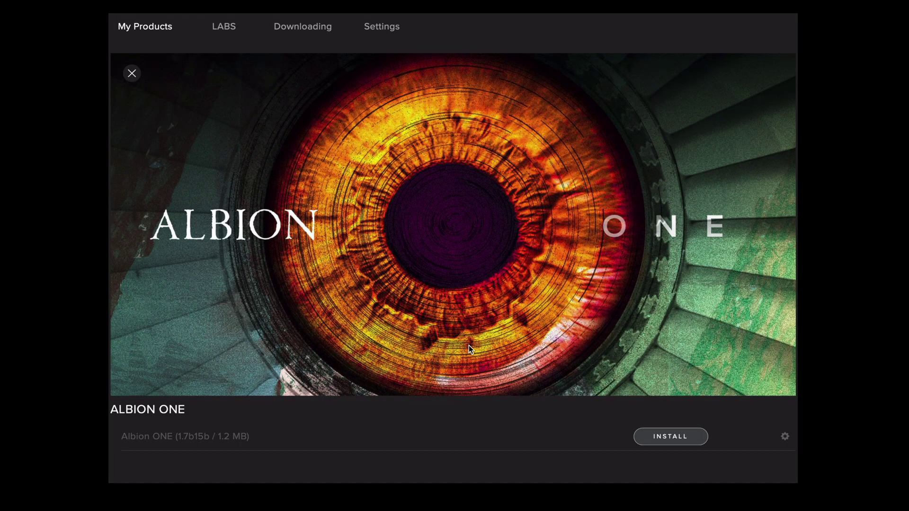